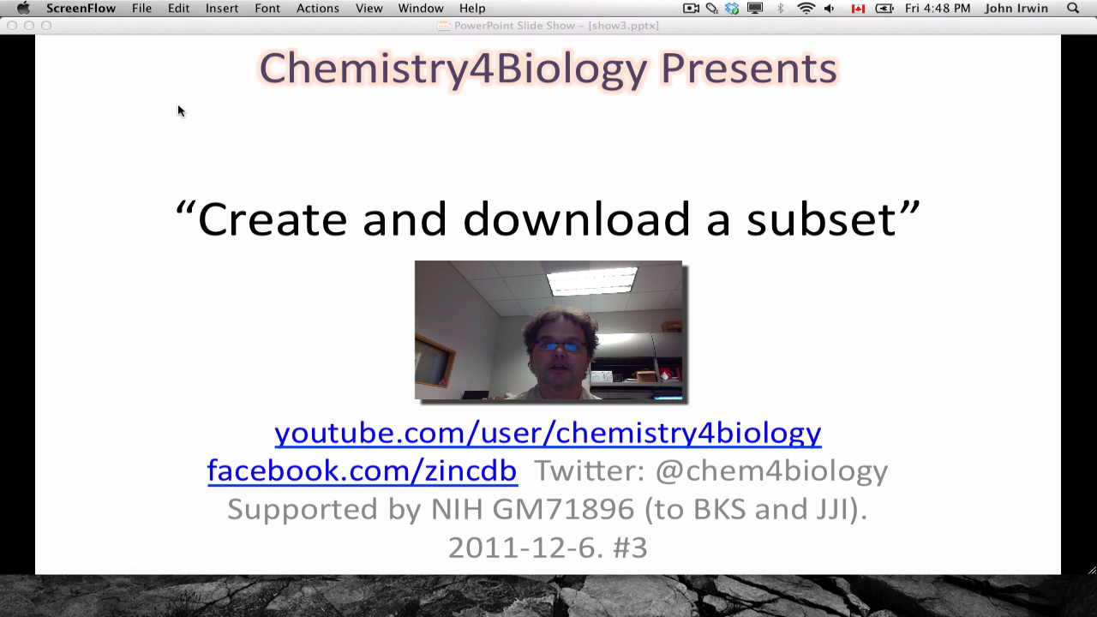
Flip the slide show to the UCSF slide and back, then select the ZINC web address
{"action": "left_click", "coordinate": [311, 109]}
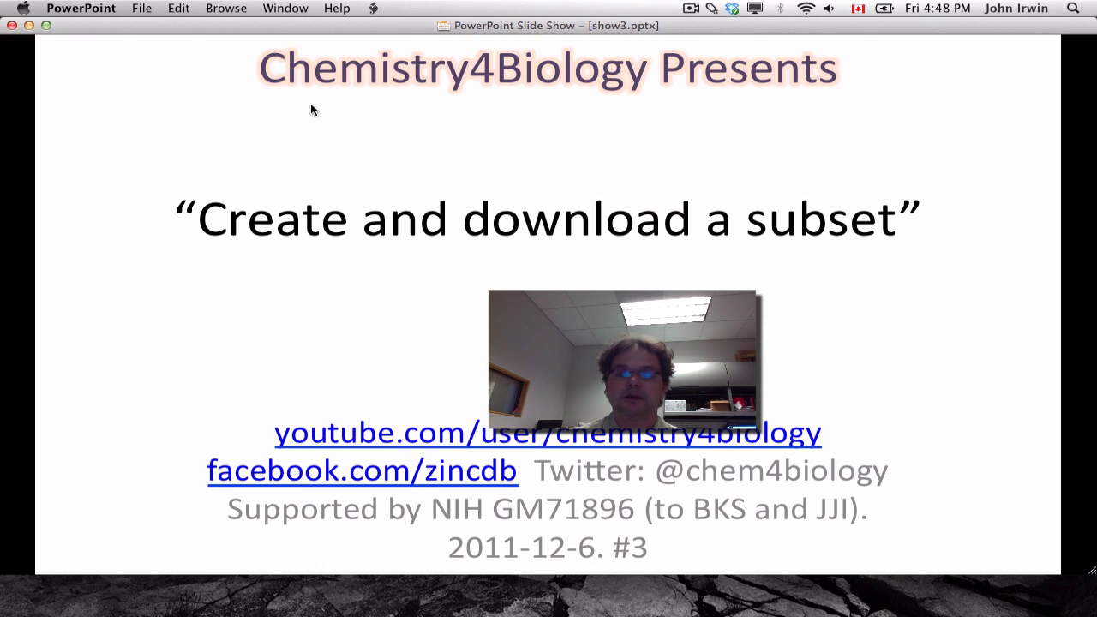
{"action": "left_click", "coordinate": [312, 109]}
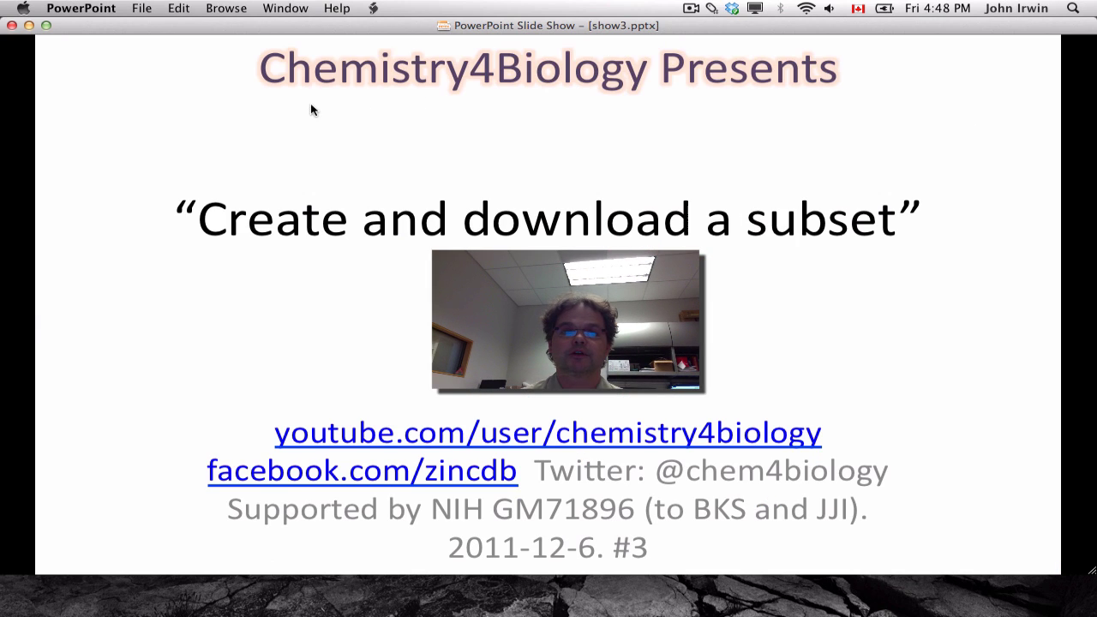
{"action": "left_click", "coordinate": [311, 109]}
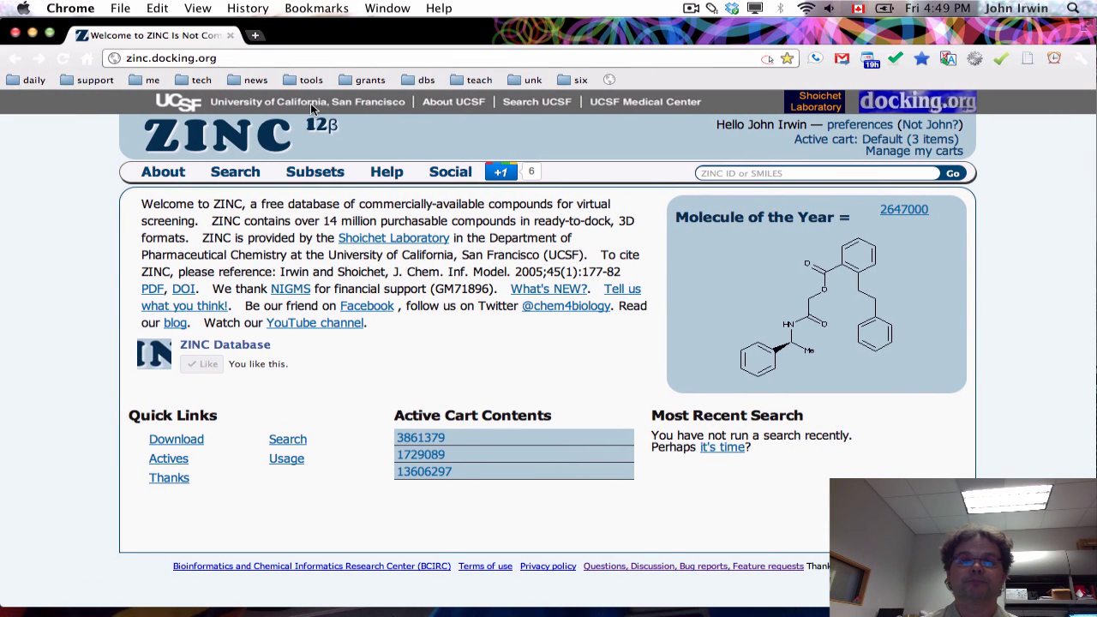
{"action": "left_click", "coordinate": [235, 58]}
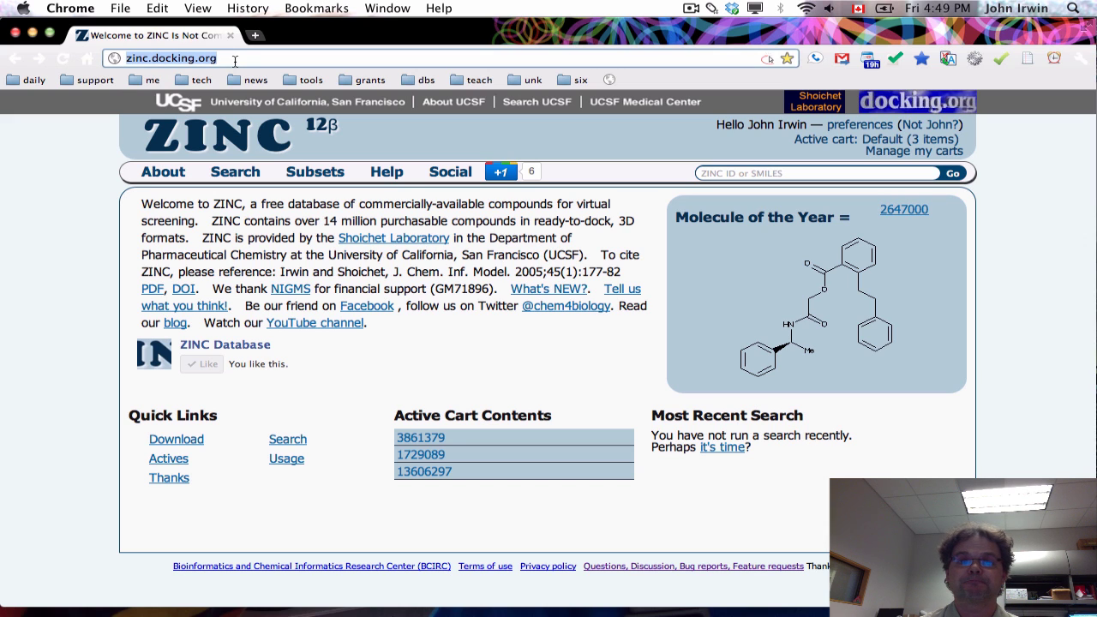
Open Subsets > Properties and scroll through the Lead-Like, Fragment-Like and Drug-Like subset table
{"action": "mouse_move", "coordinate": [314, 172]}
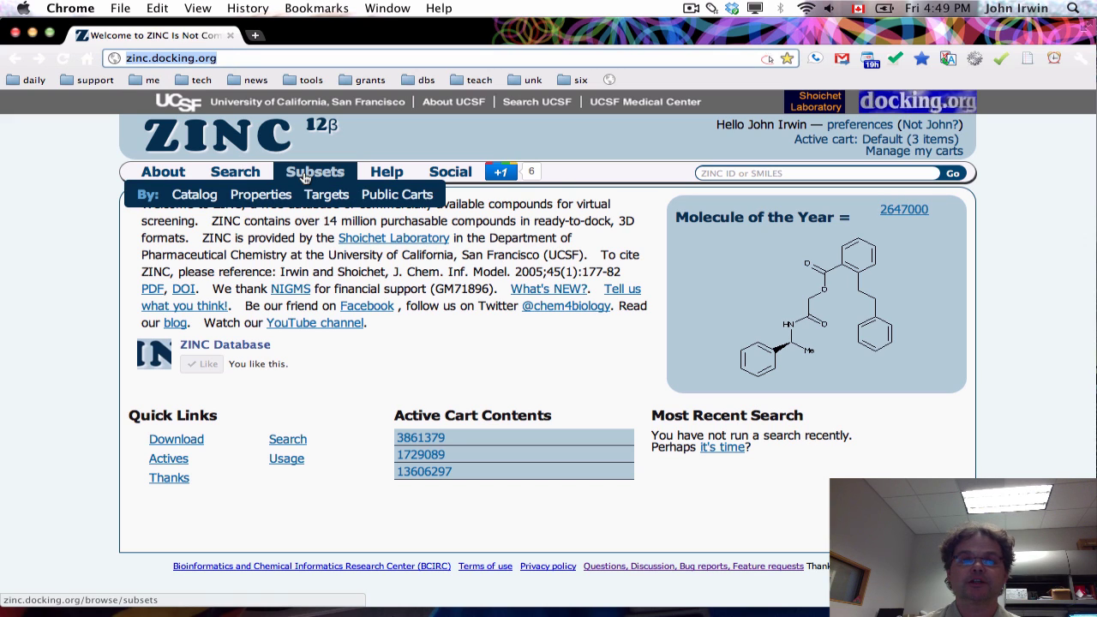
{"action": "left_click", "coordinate": [272, 196]}
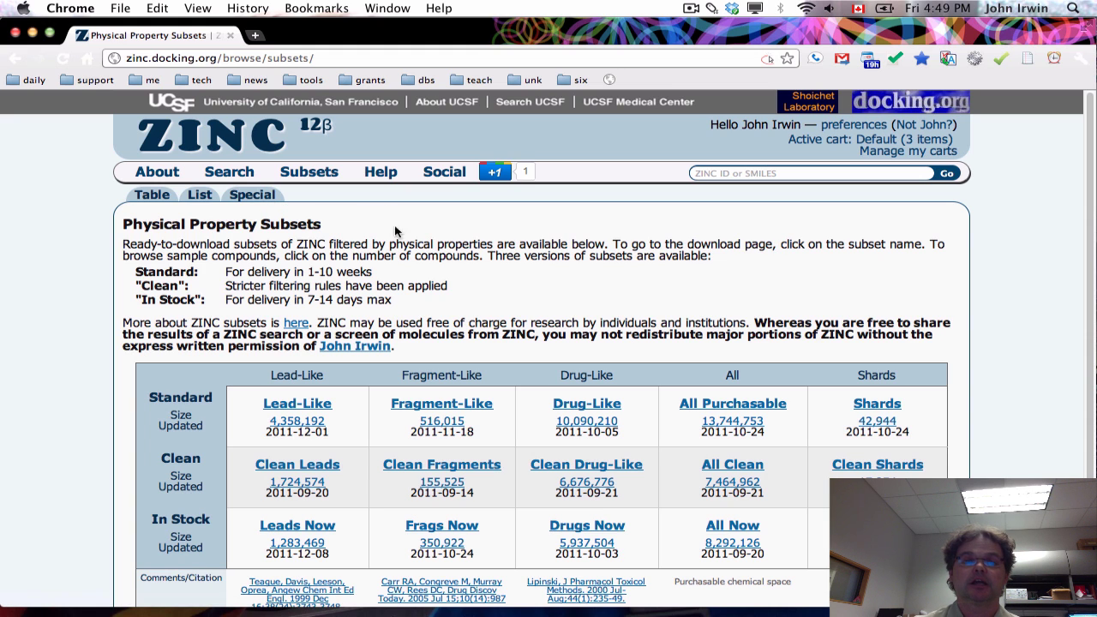
{"action": "scroll", "coordinate": [420, 238], "scroll_direction": "down", "scroll_amount": 3}
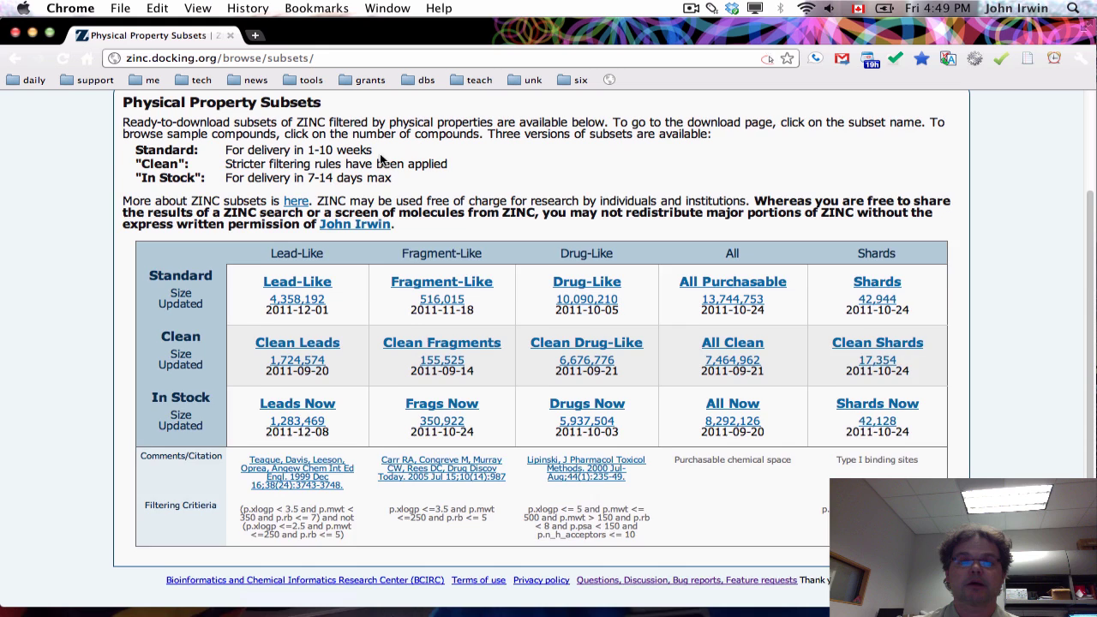
{"action": "scroll", "coordinate": [382, 161], "scroll_direction": "up", "scroll_amount": 2}
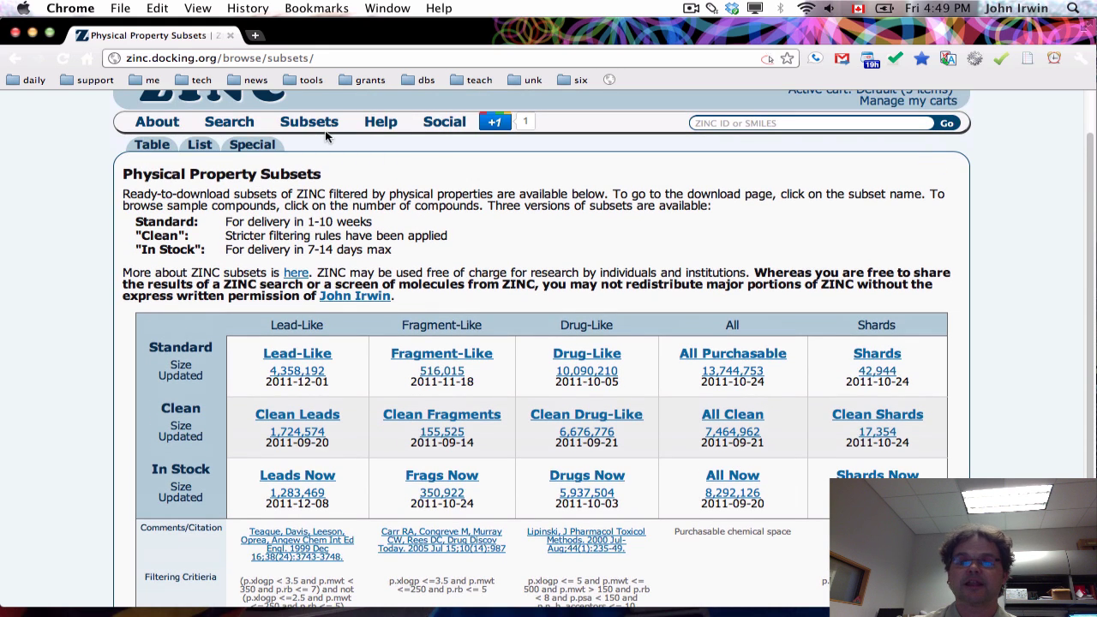
Open Subsets > Catalog to view All Catalogs: Overview with its 204 source catalogs
{"action": "mouse_move", "coordinate": [311, 129]}
{"action": "left_click", "coordinate": [186, 145]}
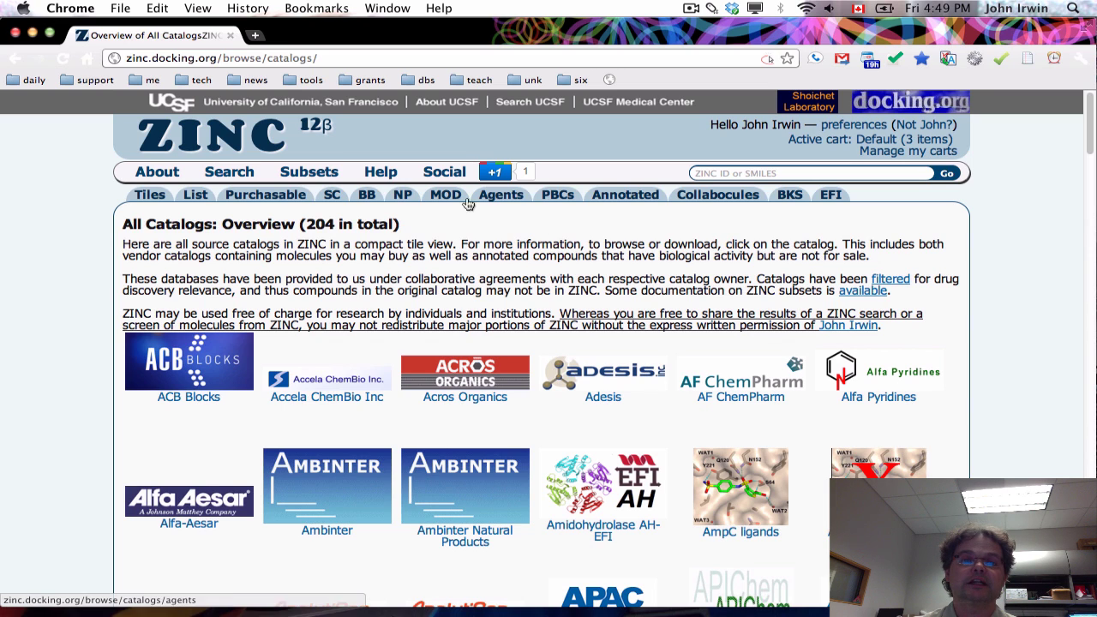
{"action": "mouse_move", "coordinate": [309, 172]}
{"action": "mouse_move", "coordinate": [257, 177]}
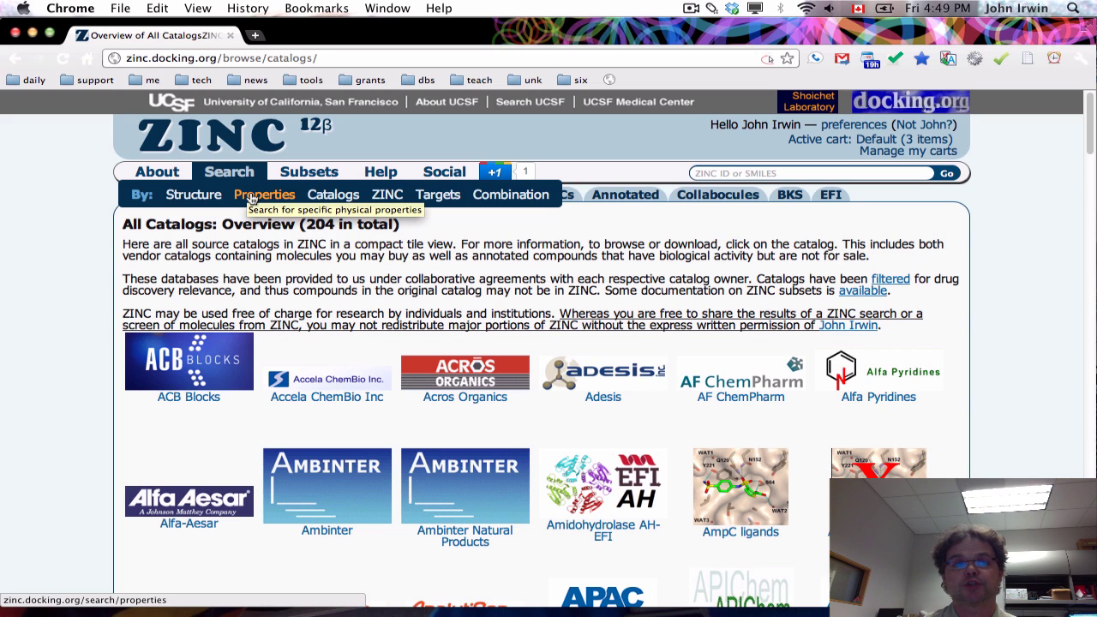
Start a property search using the Fragment Like predefined subset
{"action": "left_click", "coordinate": [252, 198]}
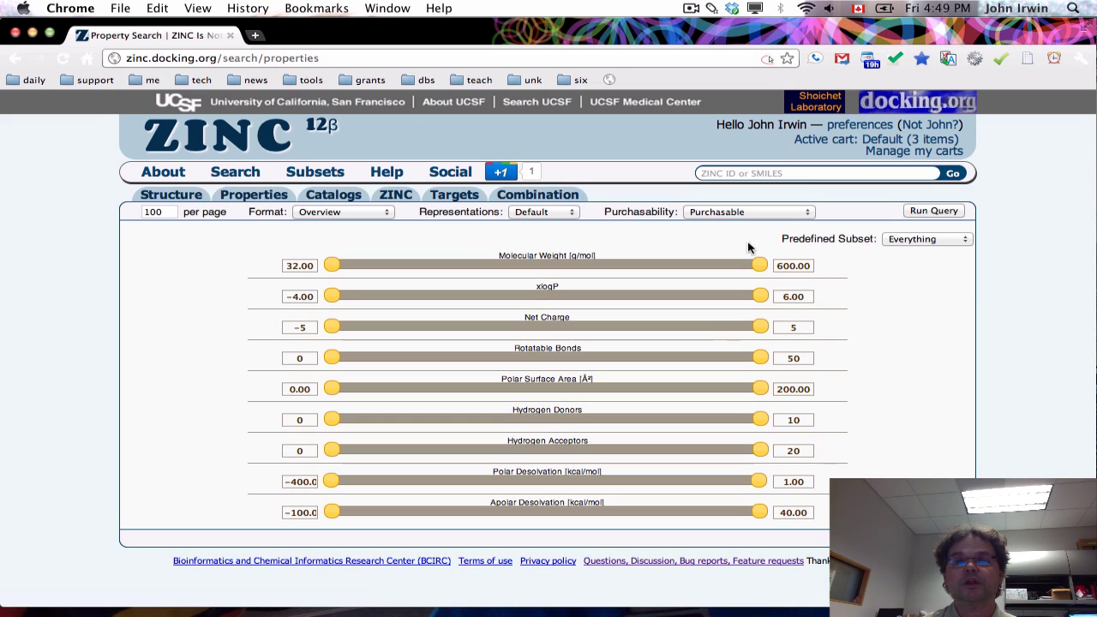
{"action": "left_click", "coordinate": [926, 239]}
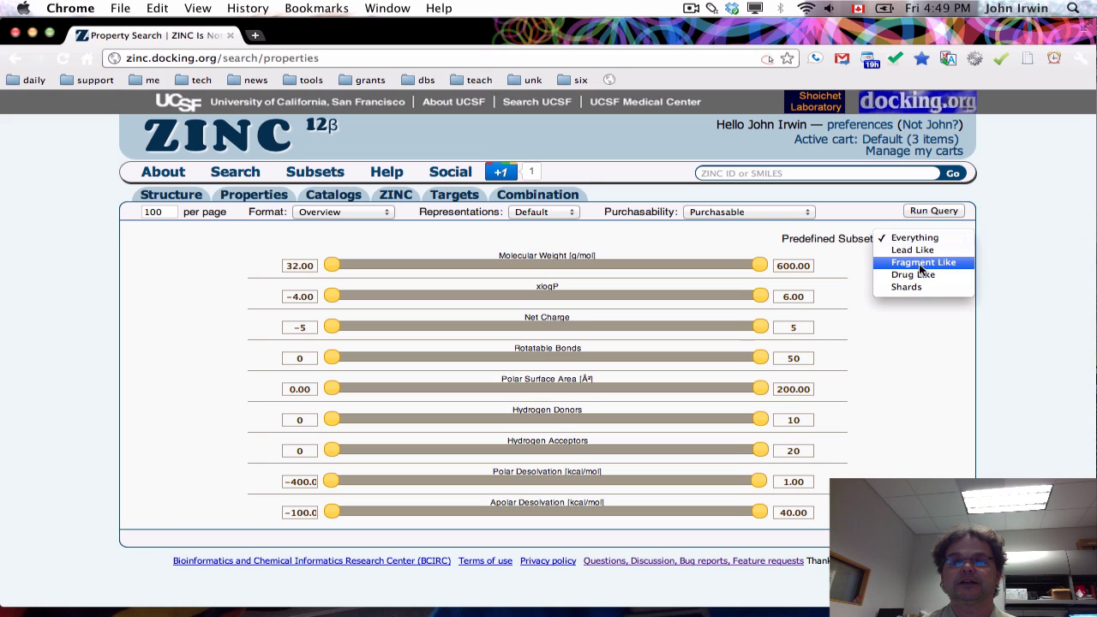
{"action": "left_click", "coordinate": [920, 264]}
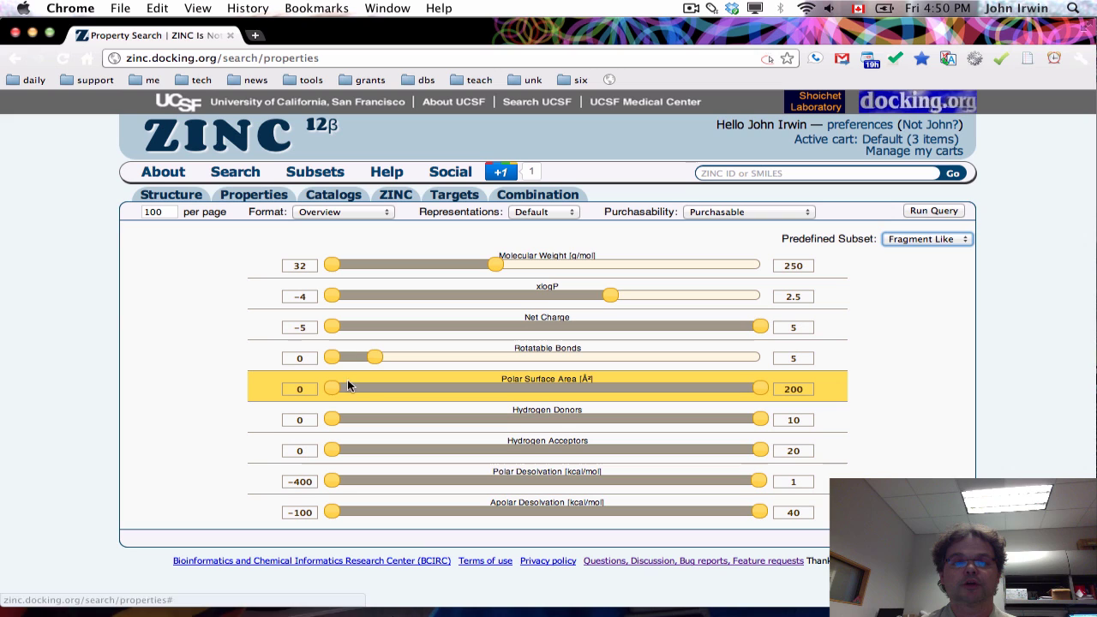
Limit polar surface area to a minimum of 40 and maximum of 80
{"action": "left_click", "coordinate": [284, 389]}
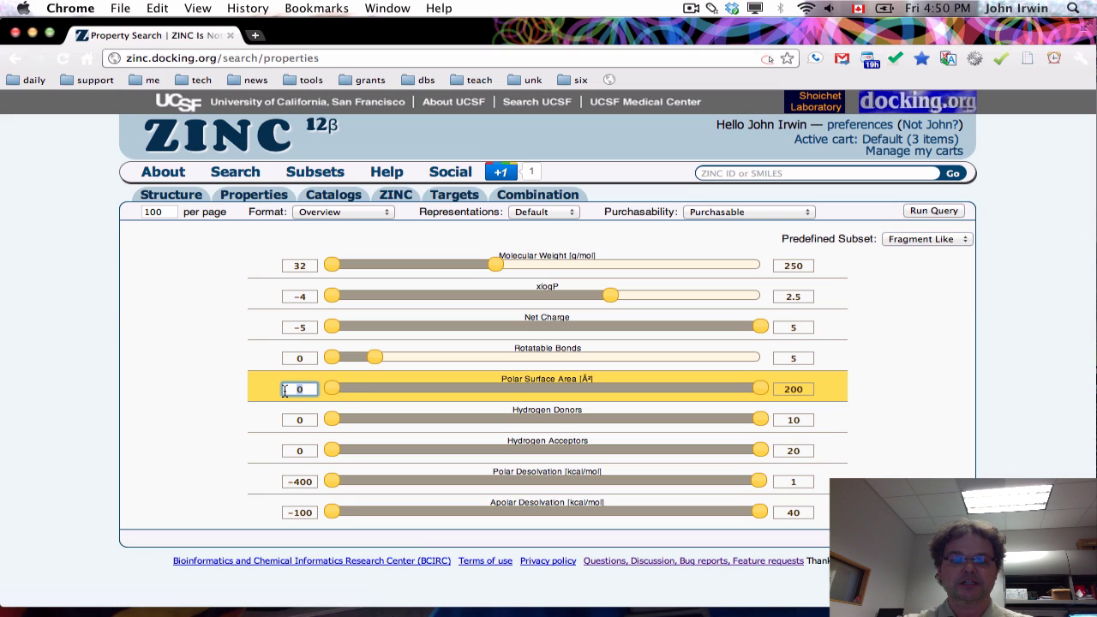
{"action": "type", "text": "40"}
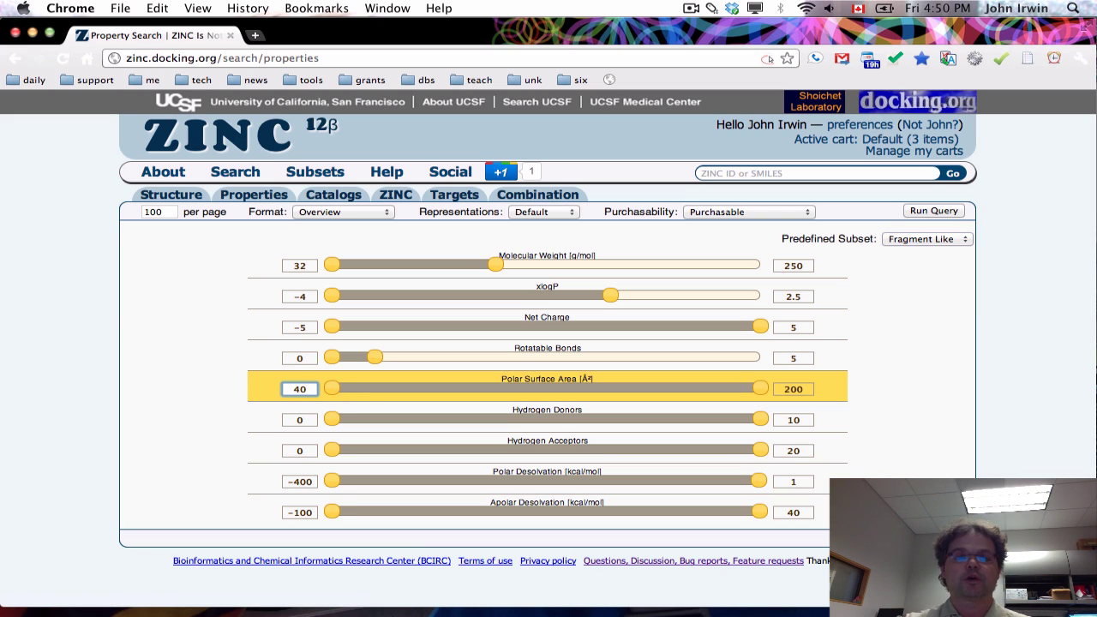
{"action": "left_click", "coordinate": [787, 389]}
{"action": "type", "text": "80"}
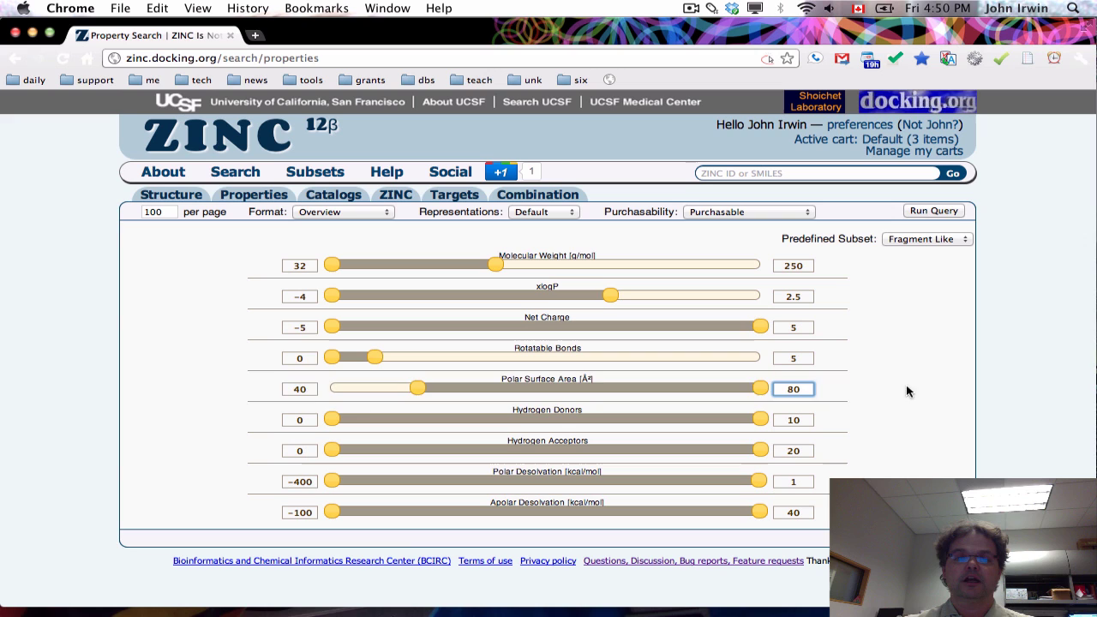
{"action": "left_click", "coordinate": [881, 388]}
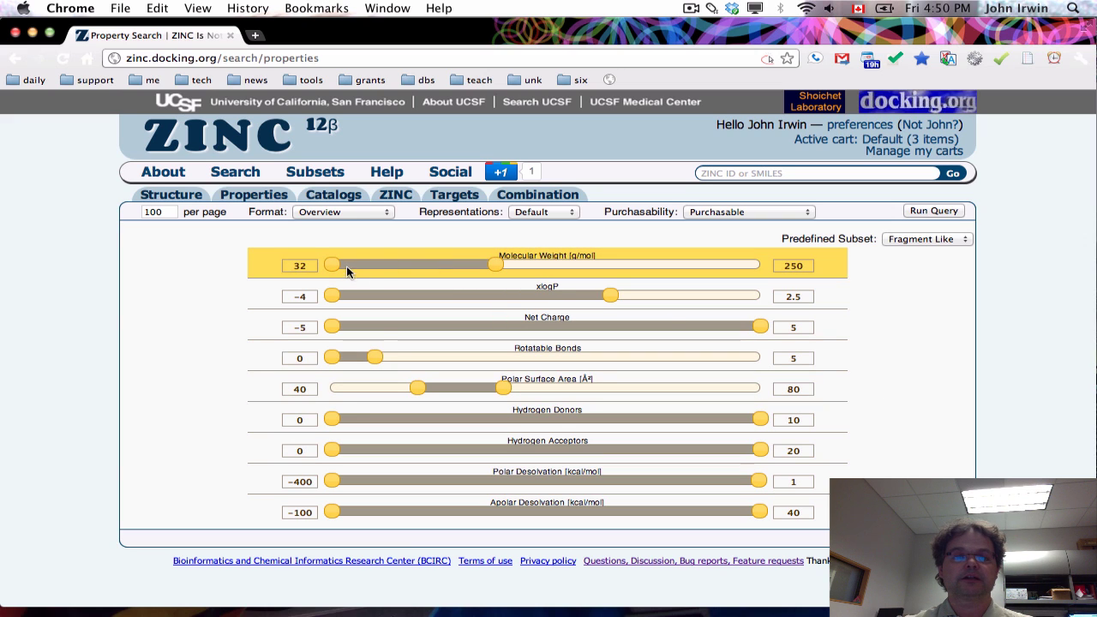
Narrow the molecular weight range to 200–250
{"action": "left_click_drag", "start_coordinate": [334, 265], "coordinate": [459, 265]}
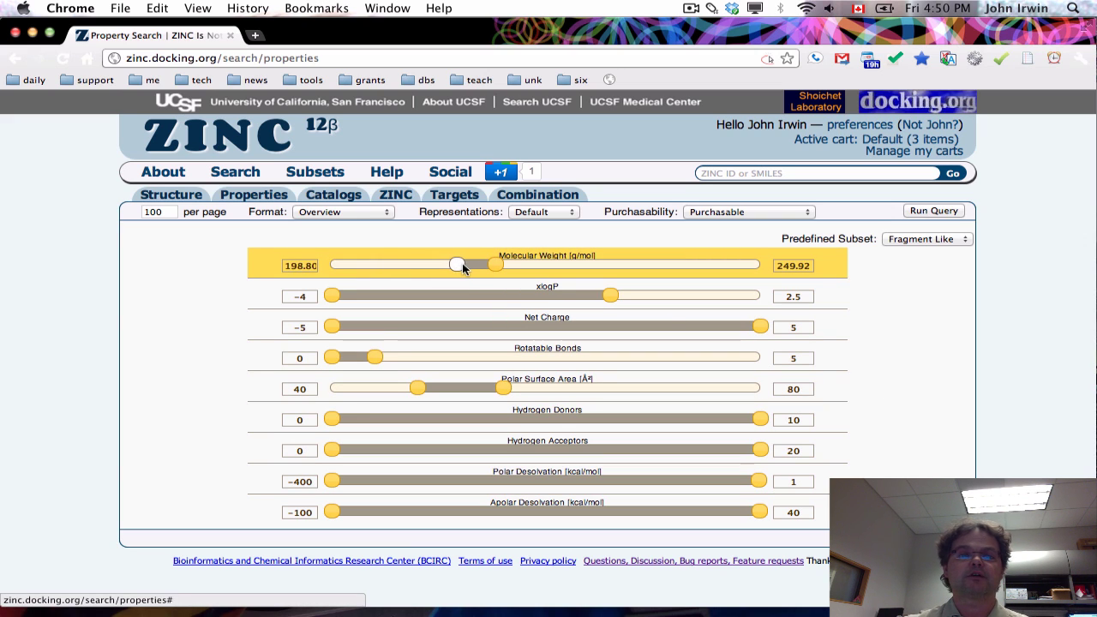
{"action": "double_click", "coordinate": [297, 268]}
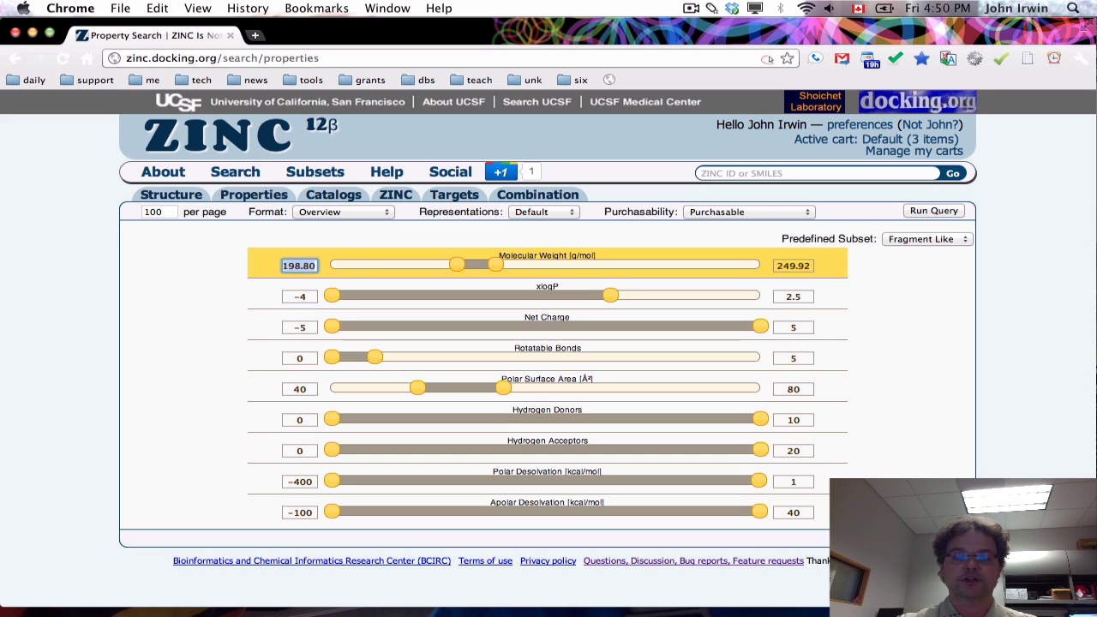
{"action": "type", "text": "200"}
{"action": "key", "text": "Tab"}
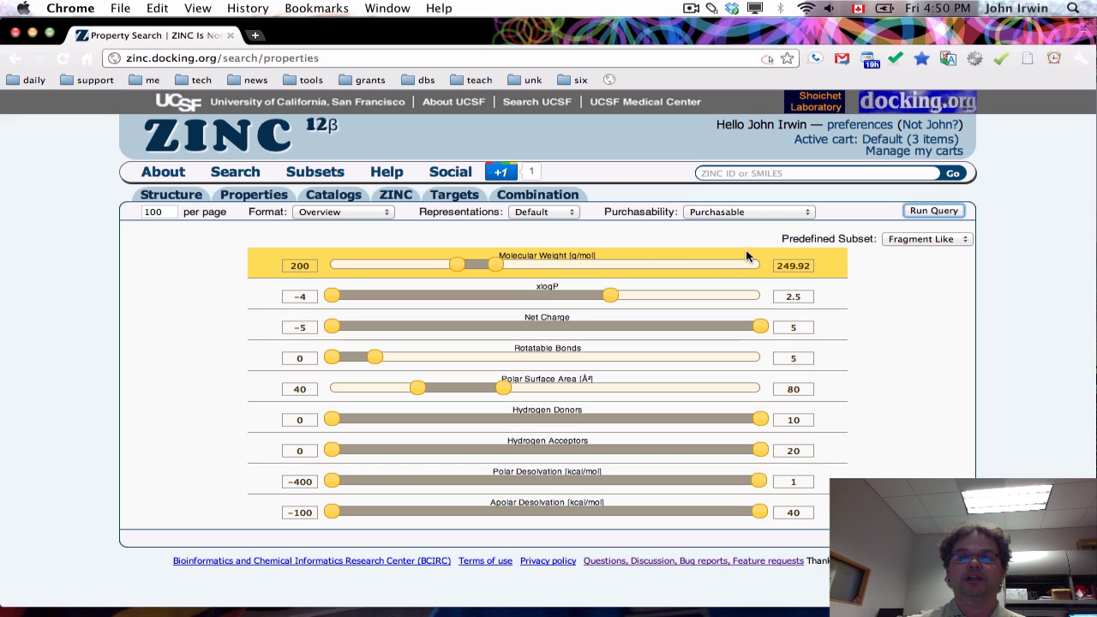
{"action": "double_click", "coordinate": [786, 265]}
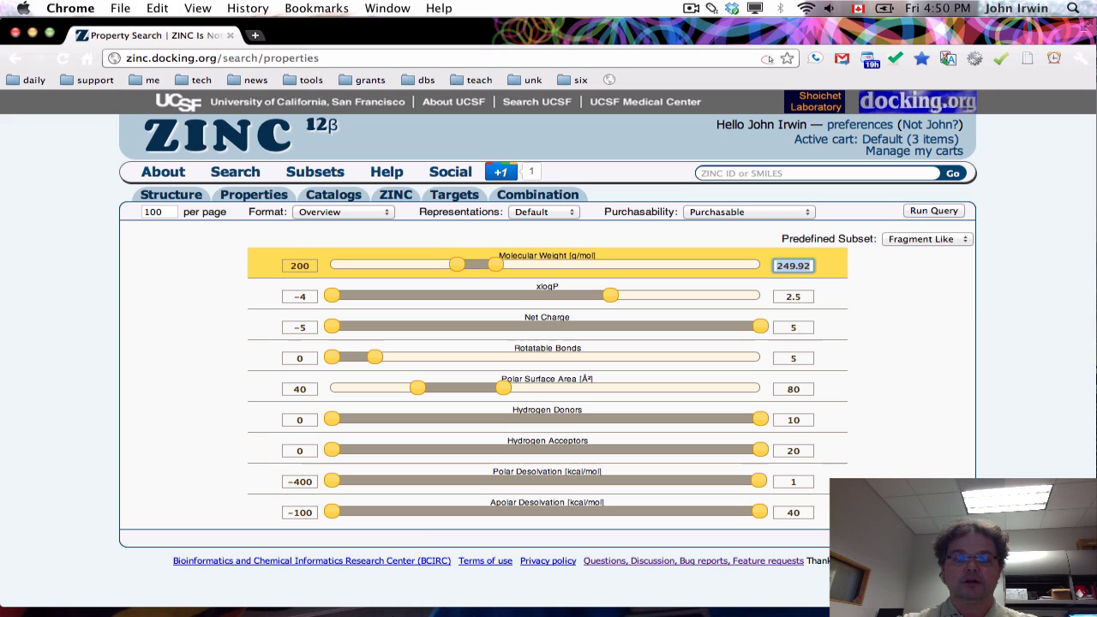
{"action": "type", "text": "250"}
{"action": "key", "text": "Tab"}
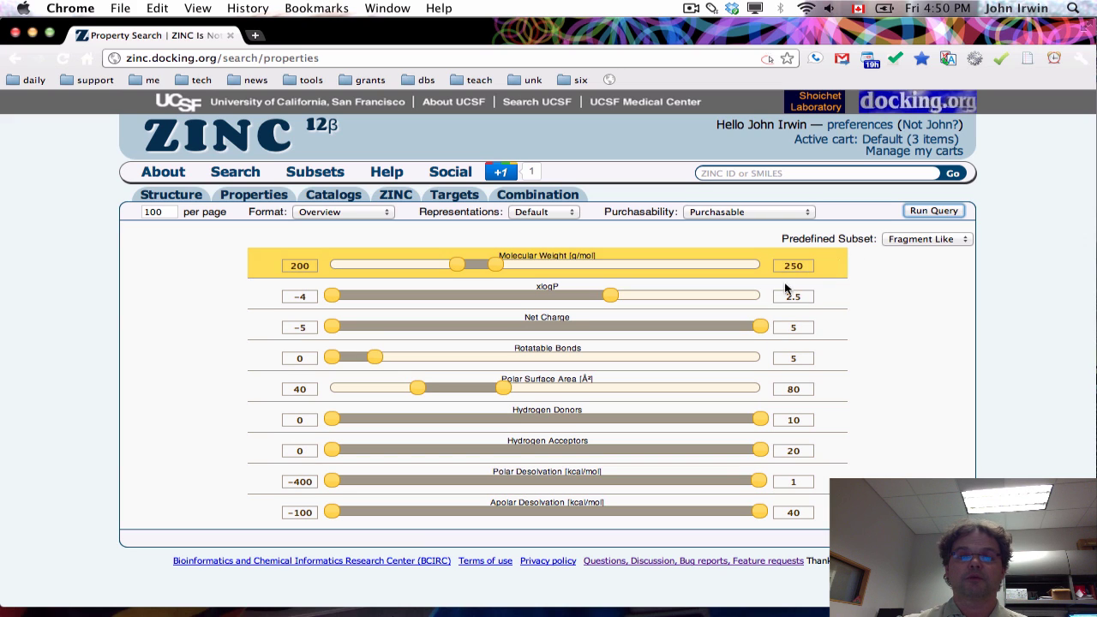
Raise the minimum xlogP to 1 and fix net charge at exactly 0
{"action": "left_click_drag", "start_coordinate": [332, 296], "coordinate": [541, 297]}
{"action": "double_click", "coordinate": [304, 296]}
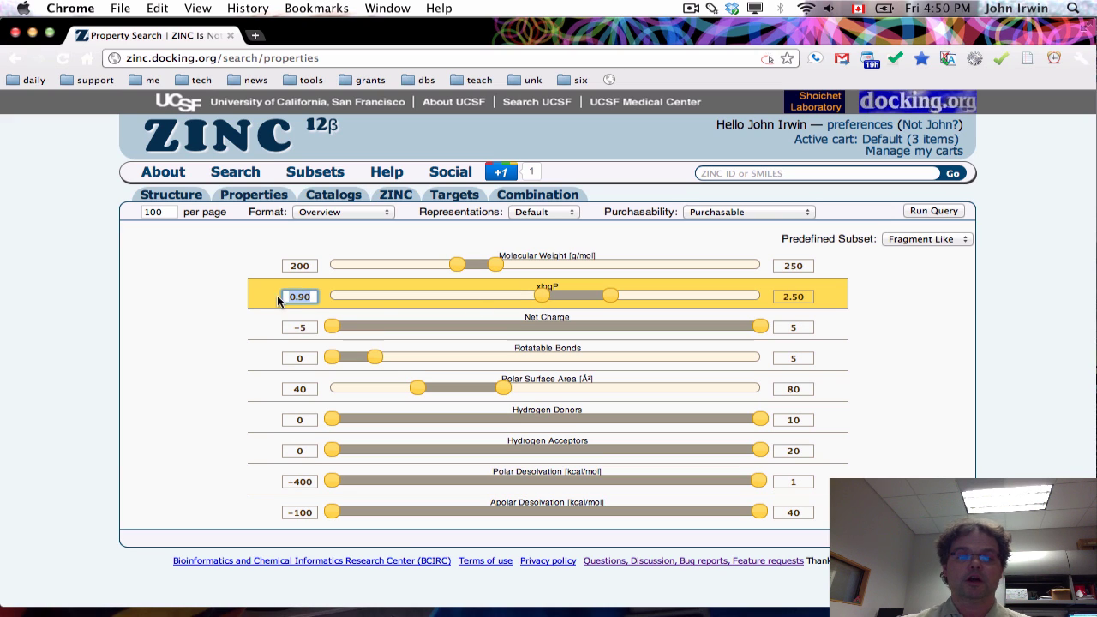
{"action": "type", "text": "1"}
{"action": "key", "text": "Tab"}
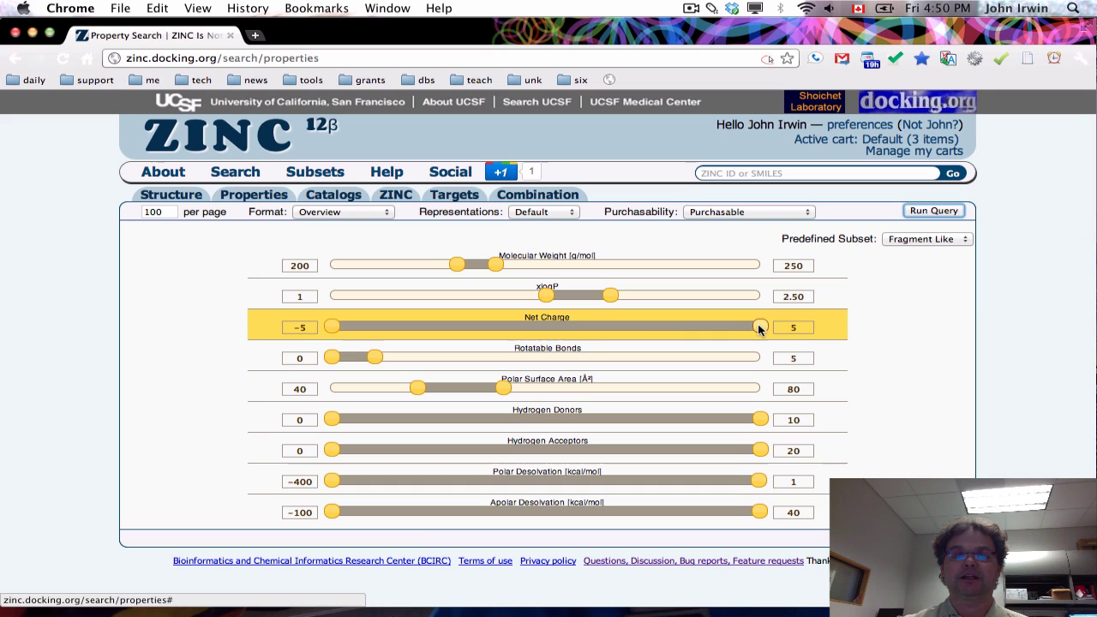
{"action": "left_click_drag", "start_coordinate": [759, 327], "coordinate": [563, 332]}
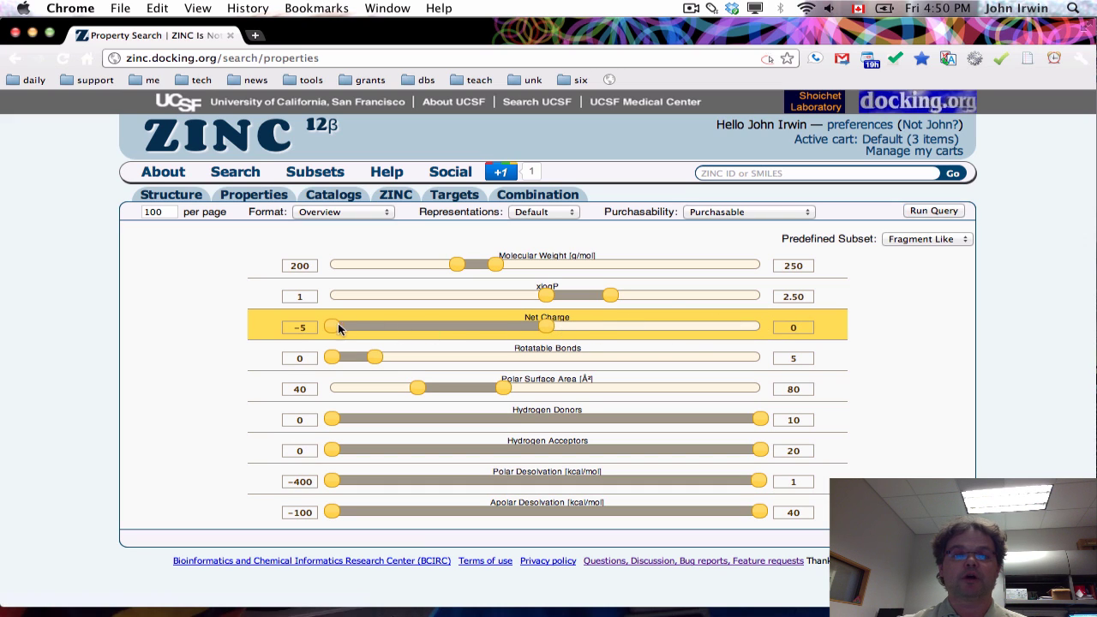
{"action": "left_click_drag", "start_coordinate": [337, 328], "coordinate": [546, 328]}
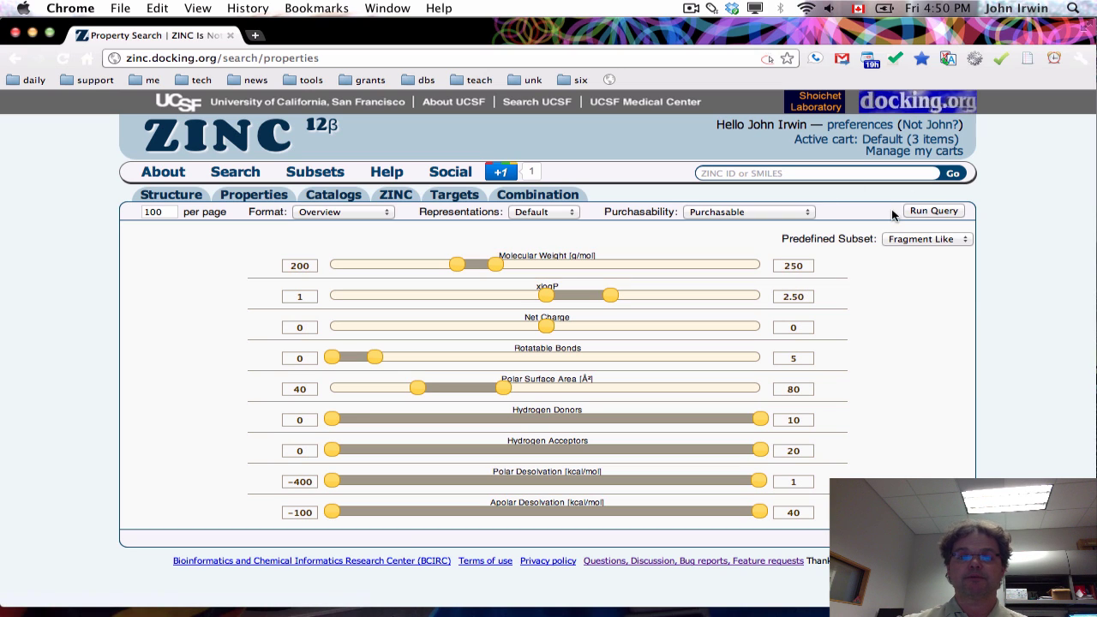
Run the property query and choose MOL2 output, leaving Representations at Default
{"action": "left_click", "coordinate": [941, 212]}
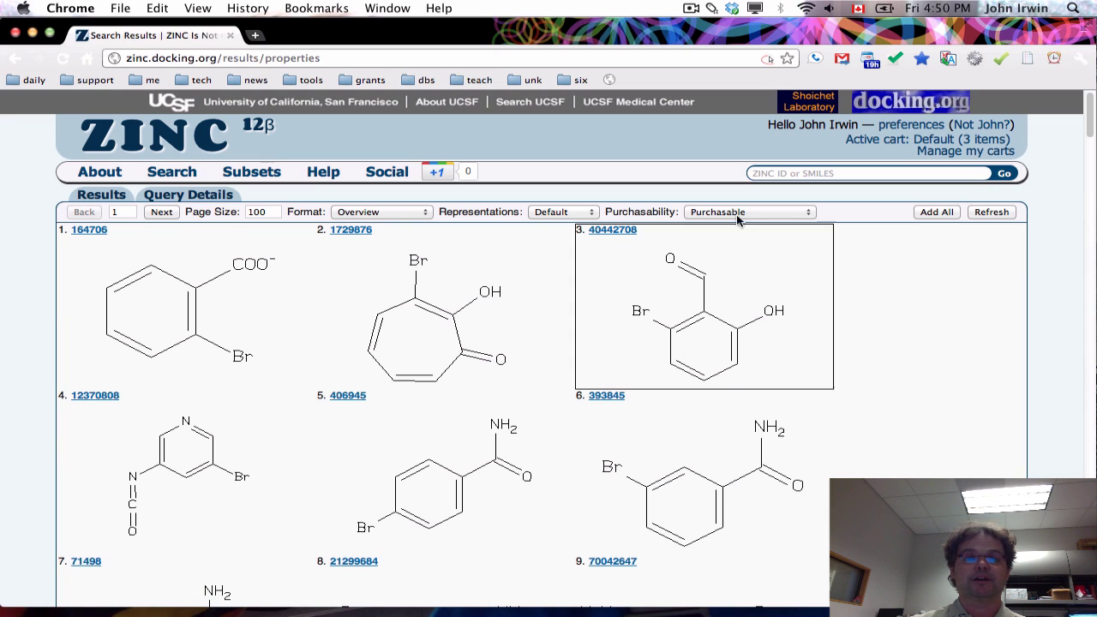
{"action": "left_click", "coordinate": [399, 212]}
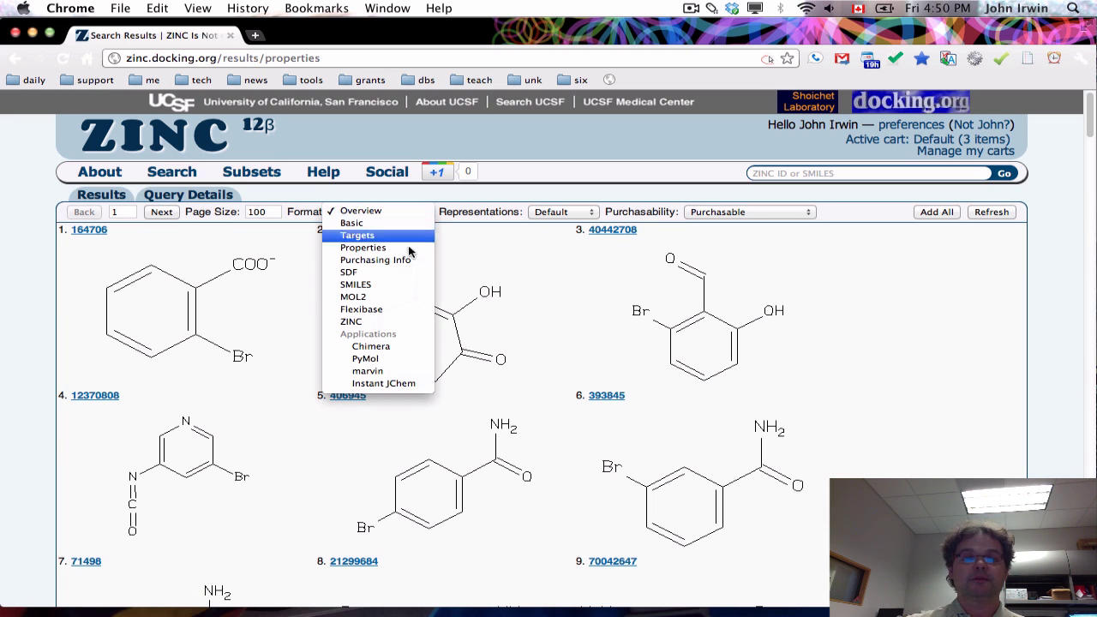
{"action": "left_click", "coordinate": [367, 297]}
{"action": "left_click", "coordinate": [554, 212]}
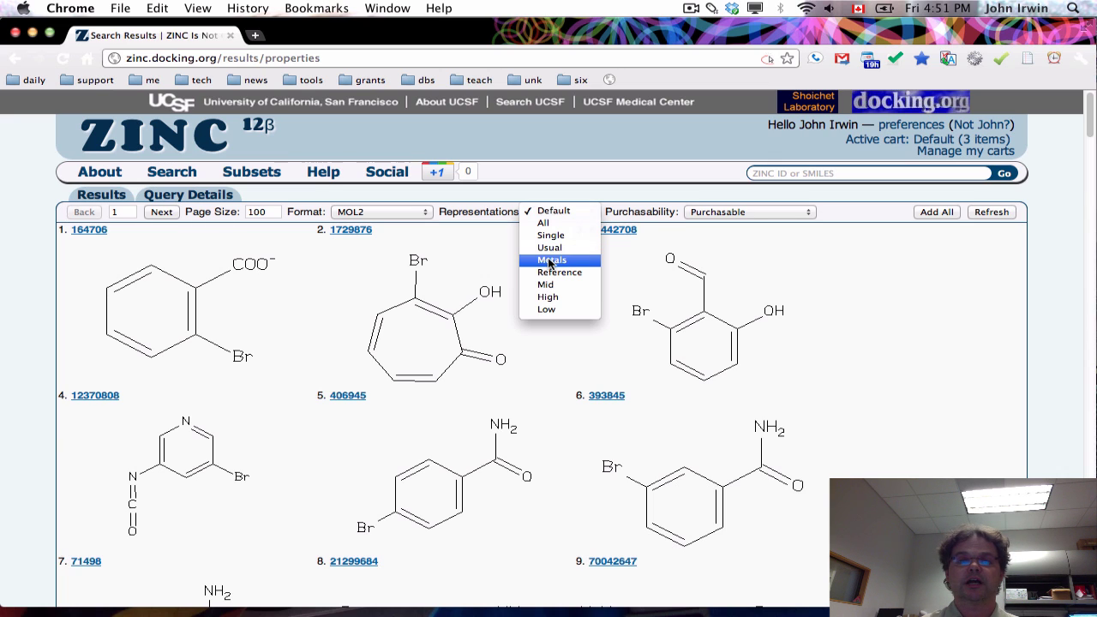
{"action": "left_click", "coordinate": [553, 211]}
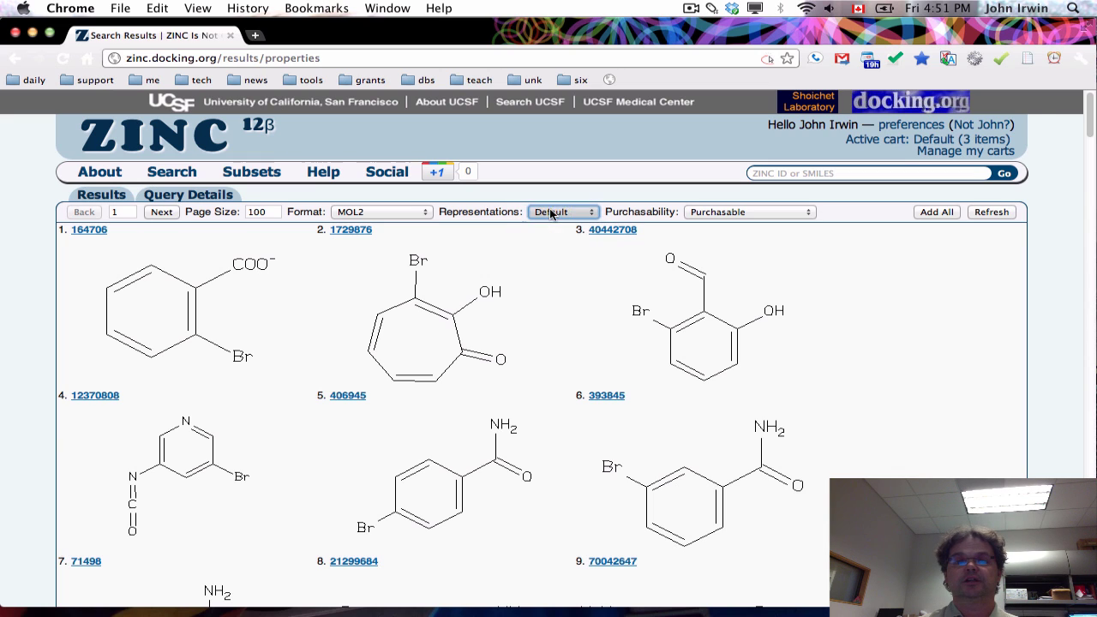
Filter results to In Stock Only and refresh to download ZINC_results.mol2
{"action": "left_click", "coordinate": [725, 212]}
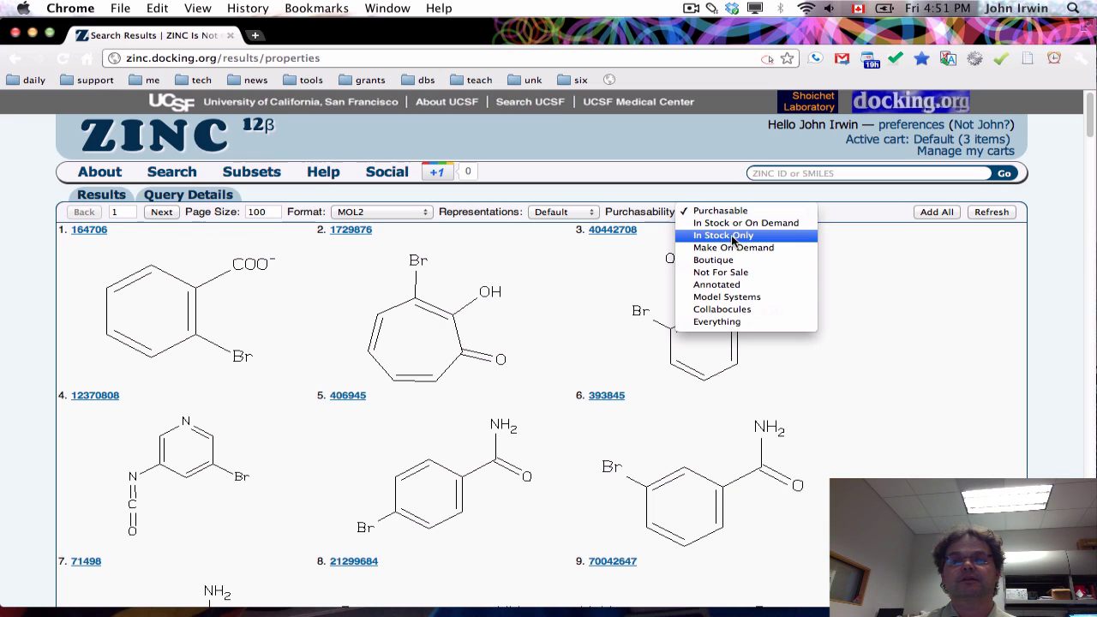
{"action": "left_click", "coordinate": [733, 243]}
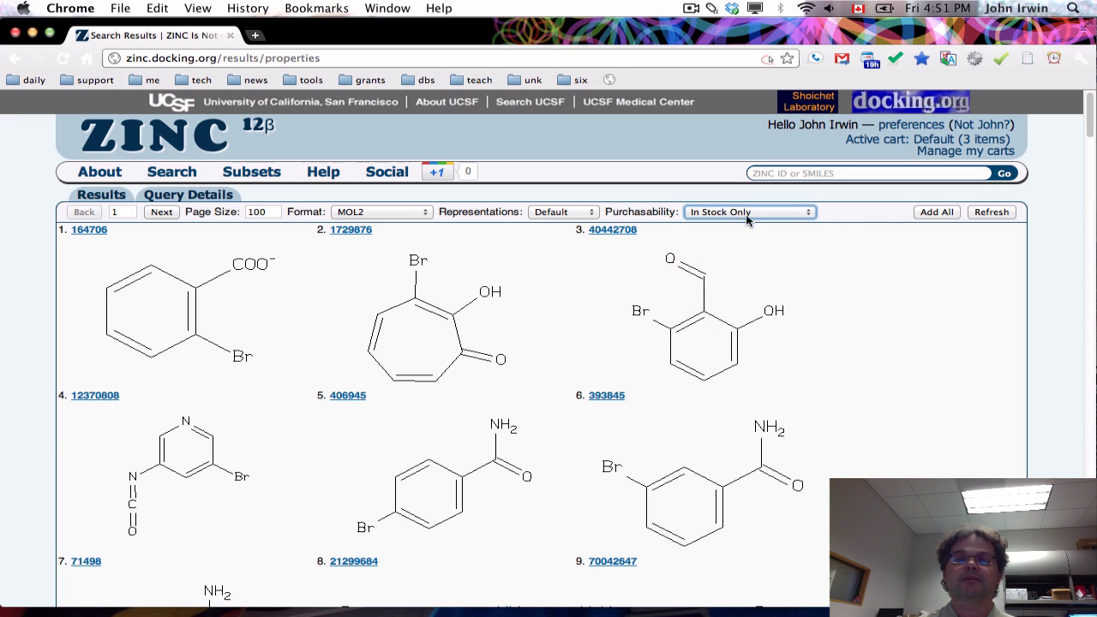
{"action": "left_click", "coordinate": [991, 212]}
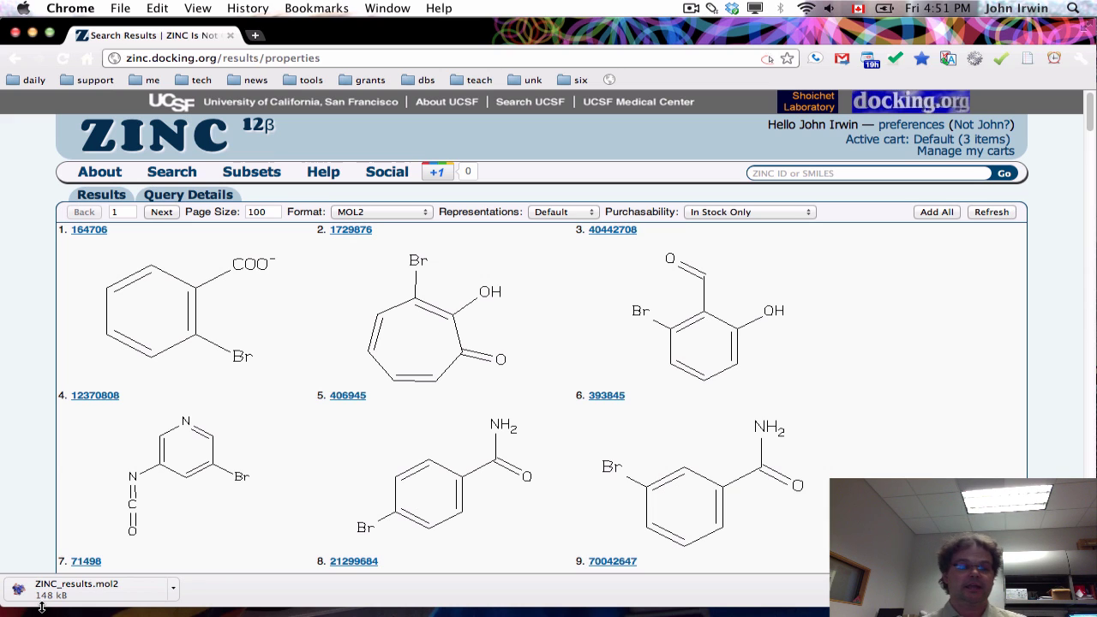
Launch MacPyMOL through Spotlight search for 'pymol'
{"action": "left_click", "coordinate": [1072, 7]}
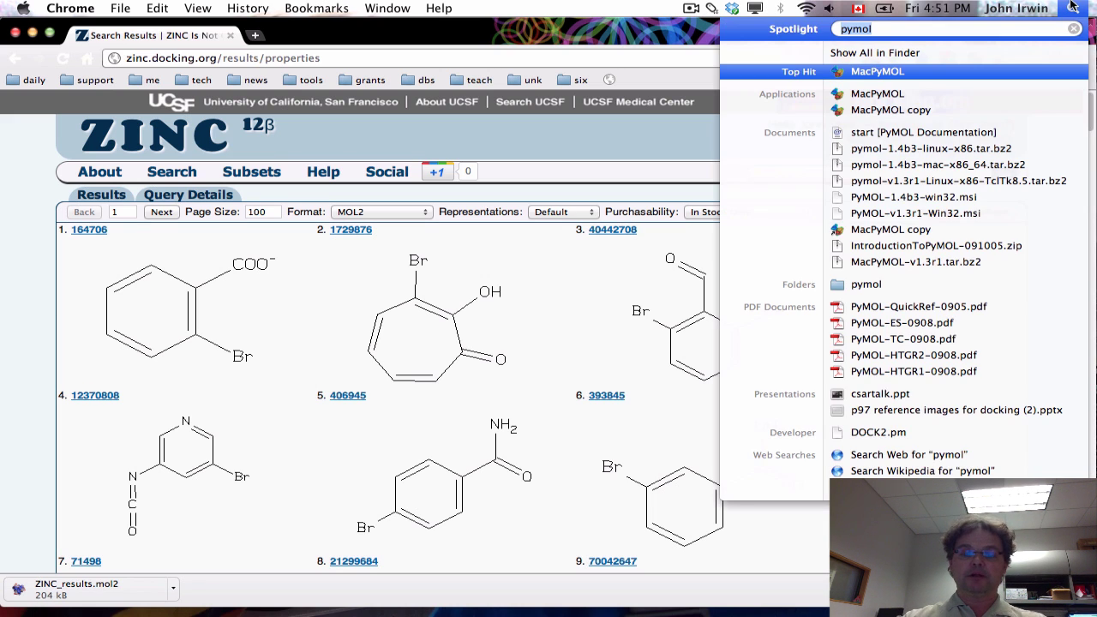
{"action": "type", "text": "pymol"}
{"action": "key", "text": "Return"}
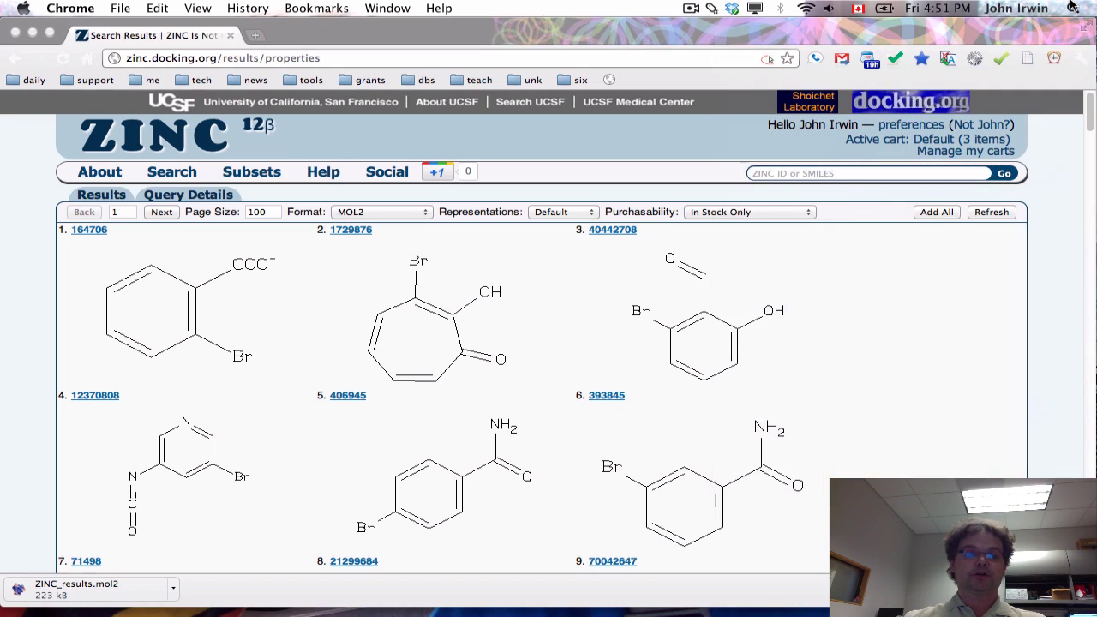
Load ZINC_results.mol2 from the downloads folder into the PyMOL viewer
{"action": "left_click_drag", "start_coordinate": [439, 32], "coordinate": [536, 32]}
{"action": "left_click", "coordinate": [172, 592]}
{"action": "left_click", "coordinate": [216, 580]}
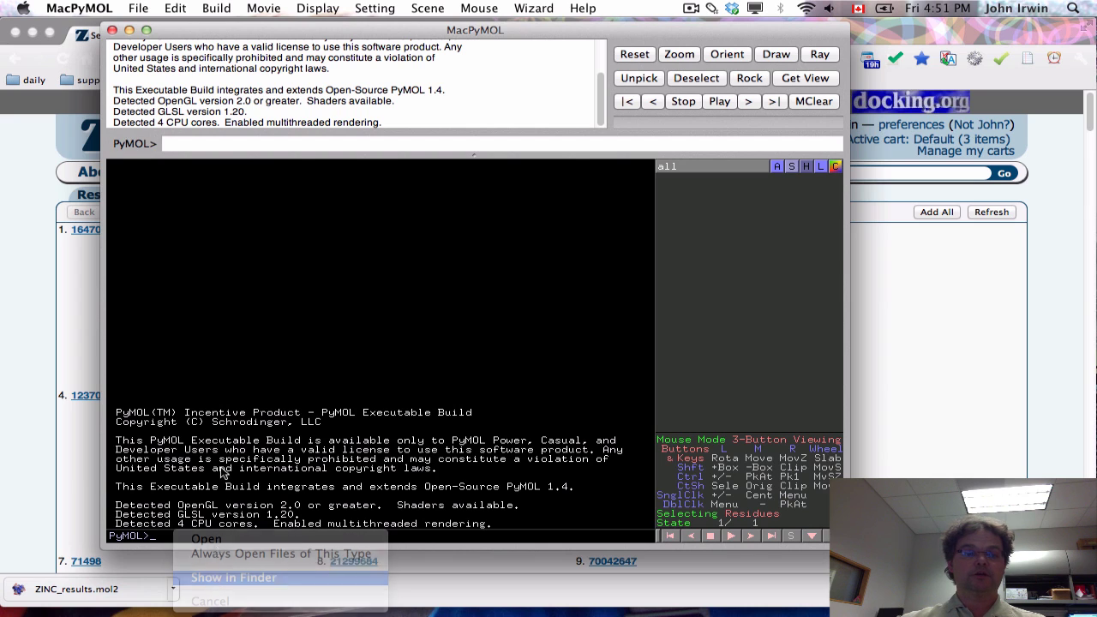
{"action": "left_click_drag", "start_coordinate": [579, 313], "coordinate": [300, 306]}
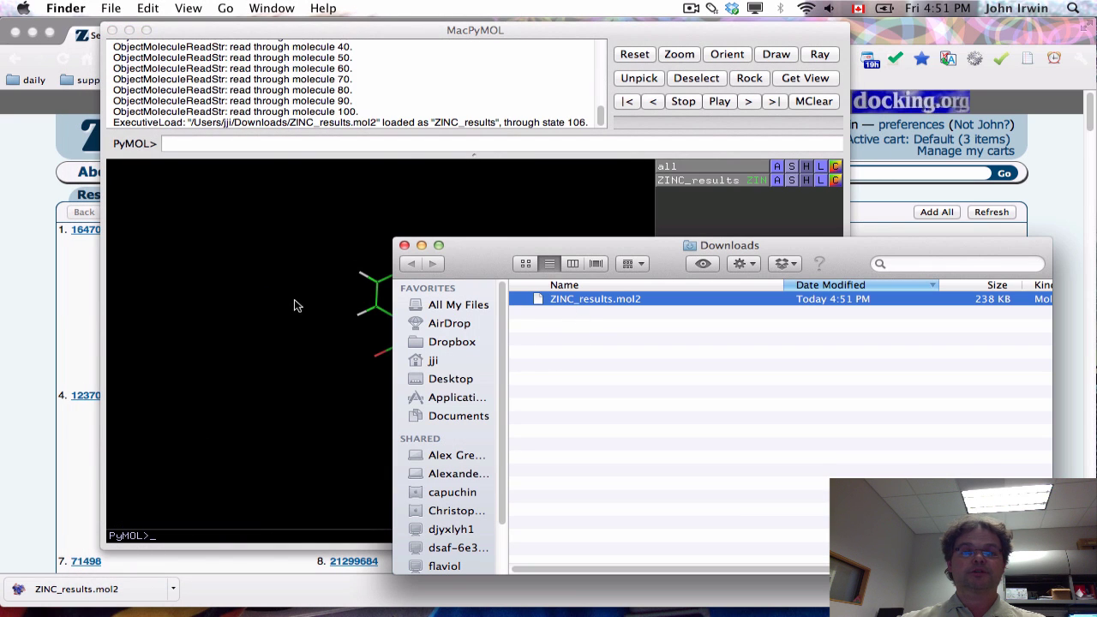
{"action": "left_click", "coordinate": [290, 278]}
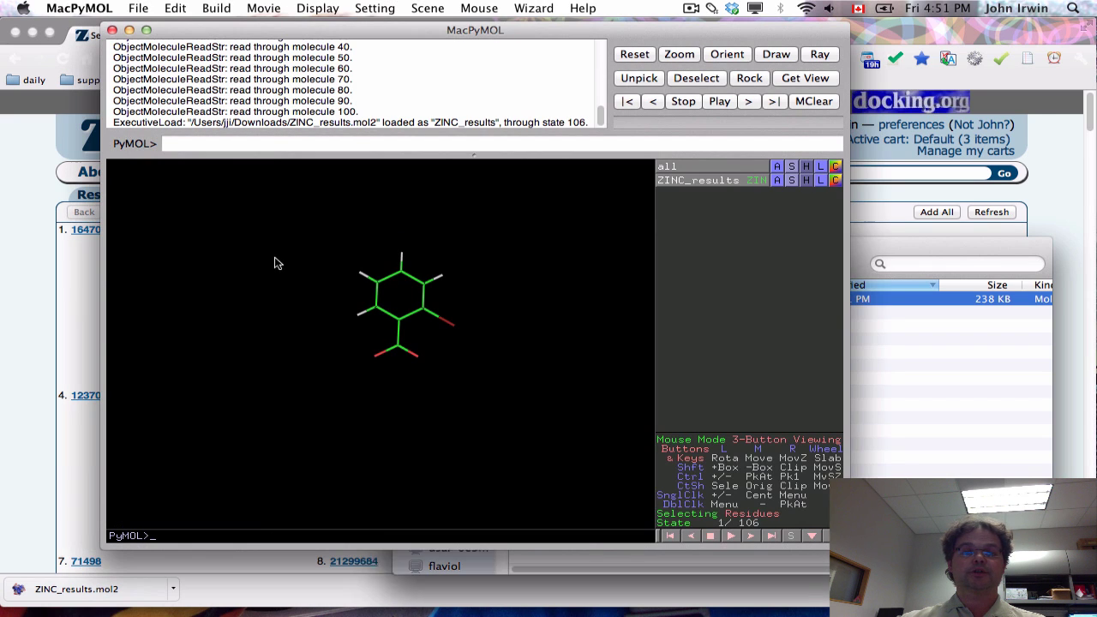
Step through the molecule states up to state 16, rotating the molecule to inspect it
{"action": "left_click", "coordinate": [751, 537]}
{"action": "left_click", "coordinate": [750, 537]}
{"action": "left_click", "coordinate": [751, 536]}
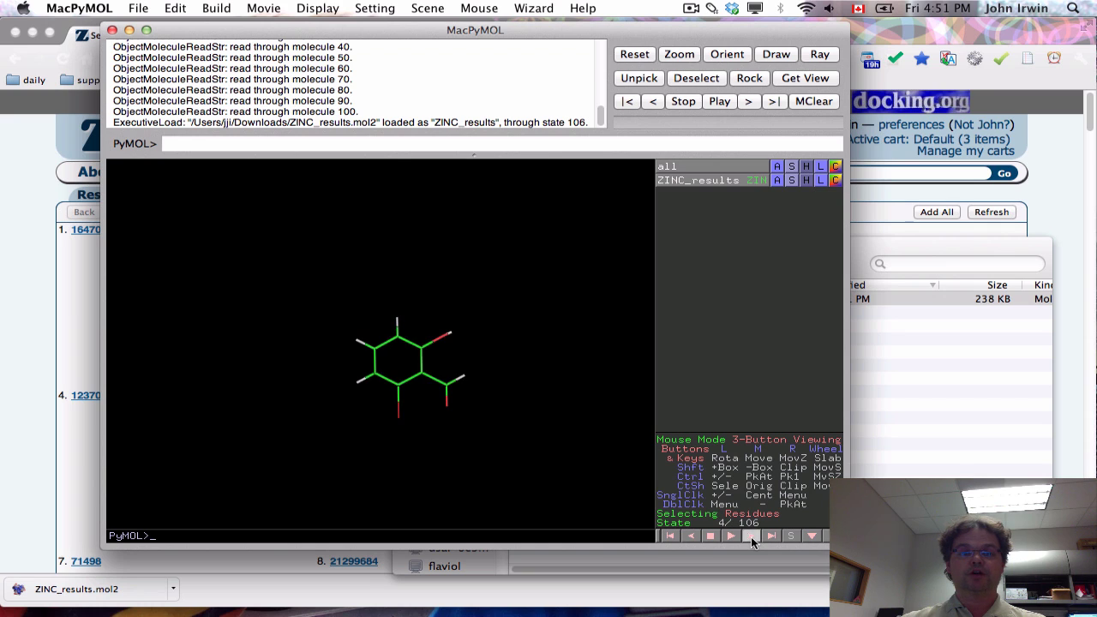
{"action": "left_click", "coordinate": [751, 536]}
{"action": "left_click", "coordinate": [750, 537]}
{"action": "left_click", "coordinate": [751, 536]}
{"action": "left_click", "coordinate": [751, 537]}
{"action": "left_click", "coordinate": [751, 536]}
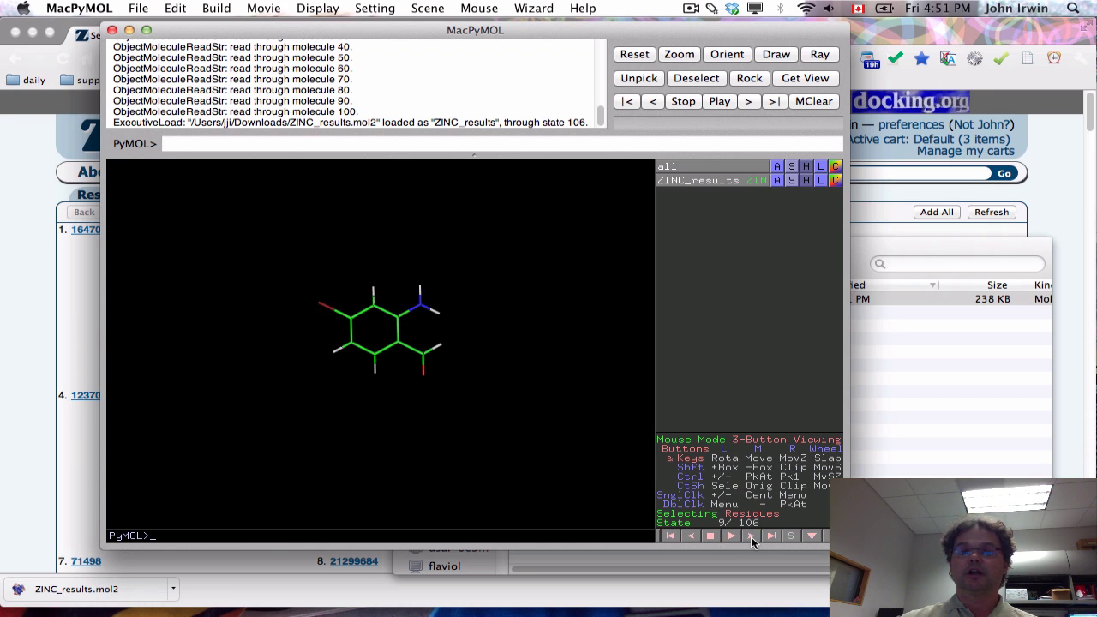
{"action": "left_click", "coordinate": [750, 537]}
{"action": "left_click", "coordinate": [751, 537]}
{"action": "left_click_drag", "start_coordinate": [521, 428], "coordinate": [431, 387]}
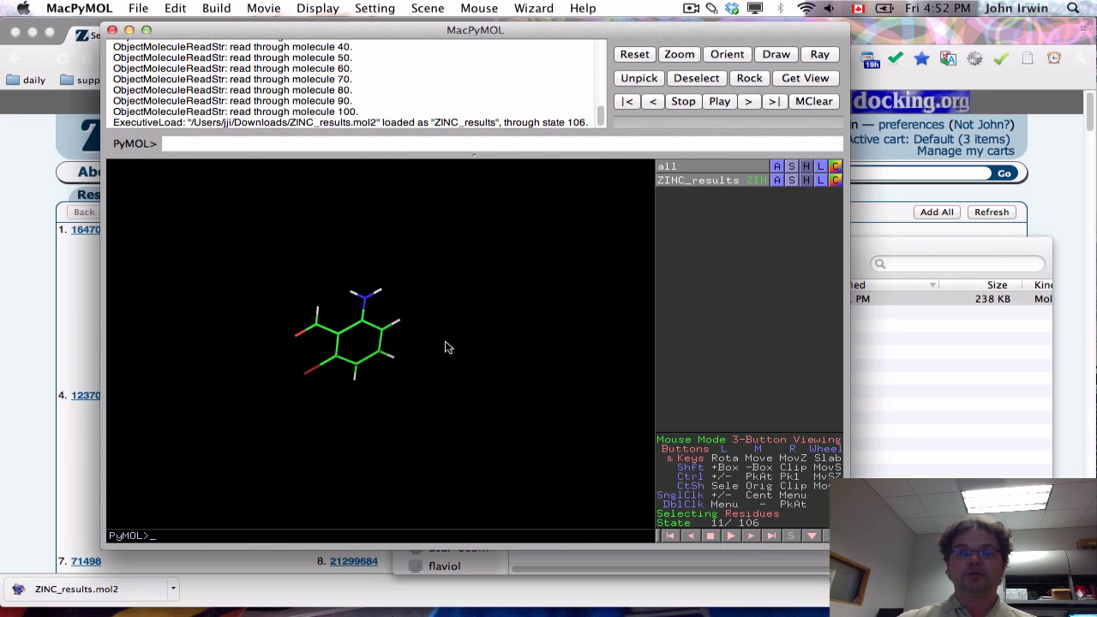
{"action": "left_click_drag", "start_coordinate": [448, 345], "coordinate": [512, 396]}
{"action": "left_click", "coordinate": [747, 533]}
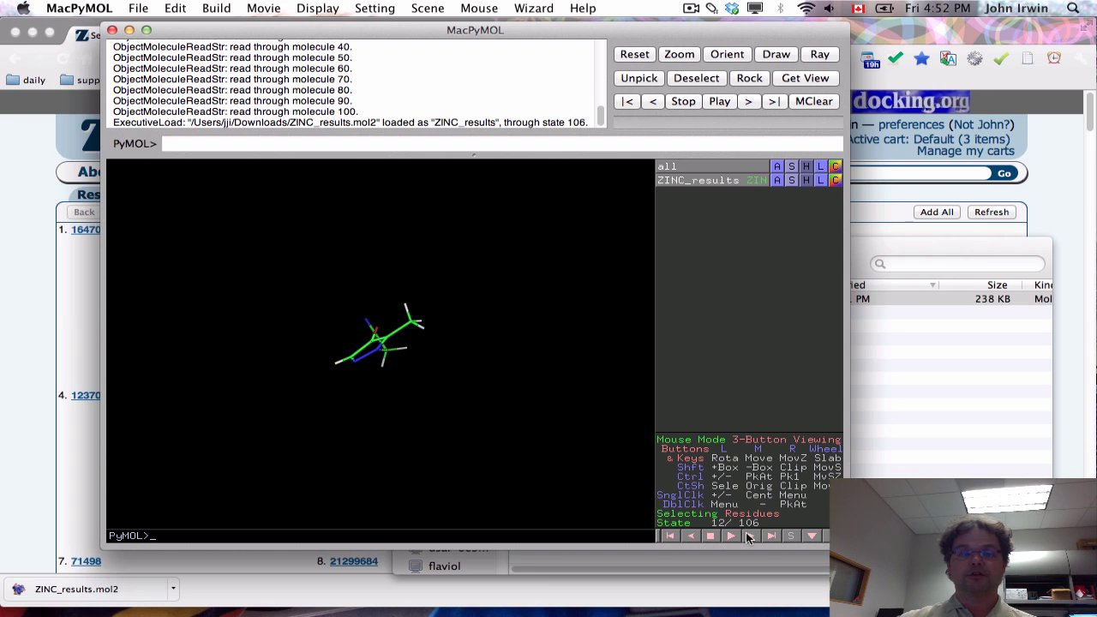
{"action": "left_click", "coordinate": [749, 537]}
{"action": "left_click_drag", "start_coordinate": [488, 424], "coordinate": [448, 374]}
{"action": "left_click", "coordinate": [748, 534]}
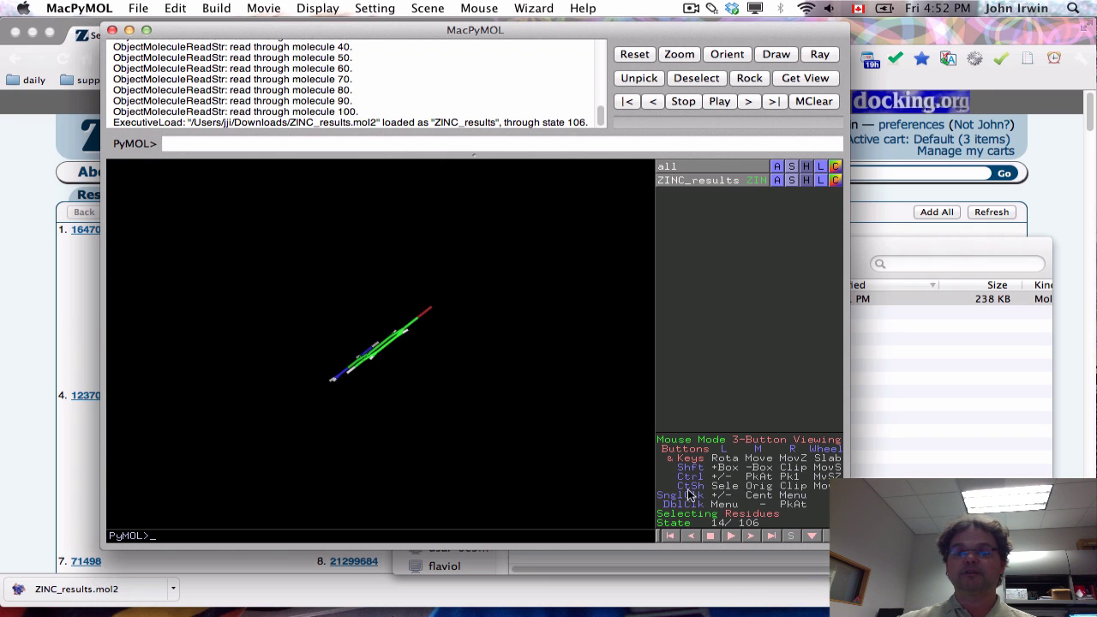
{"action": "left_click", "coordinate": [748, 534]}
{"action": "left_click", "coordinate": [748, 533]}
{"action": "mouse_move", "coordinate": [484, 413]}
{"action": "left_mouse_down"}
{"action": "mouse_move", "coordinate": [420, 378]}
{"action": "mouse_move", "coordinate": [407, 388]}
{"action": "mouse_move", "coordinate": [477, 402]}
{"action": "left_mouse_up"}
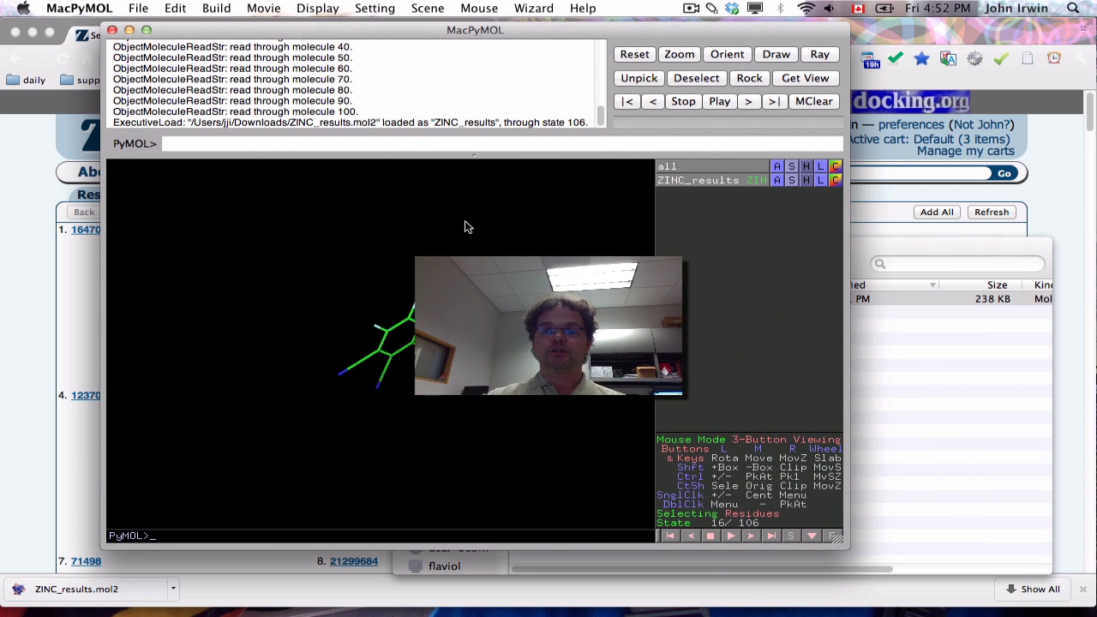
{"action": "key", "text": "ctrl+Right"}
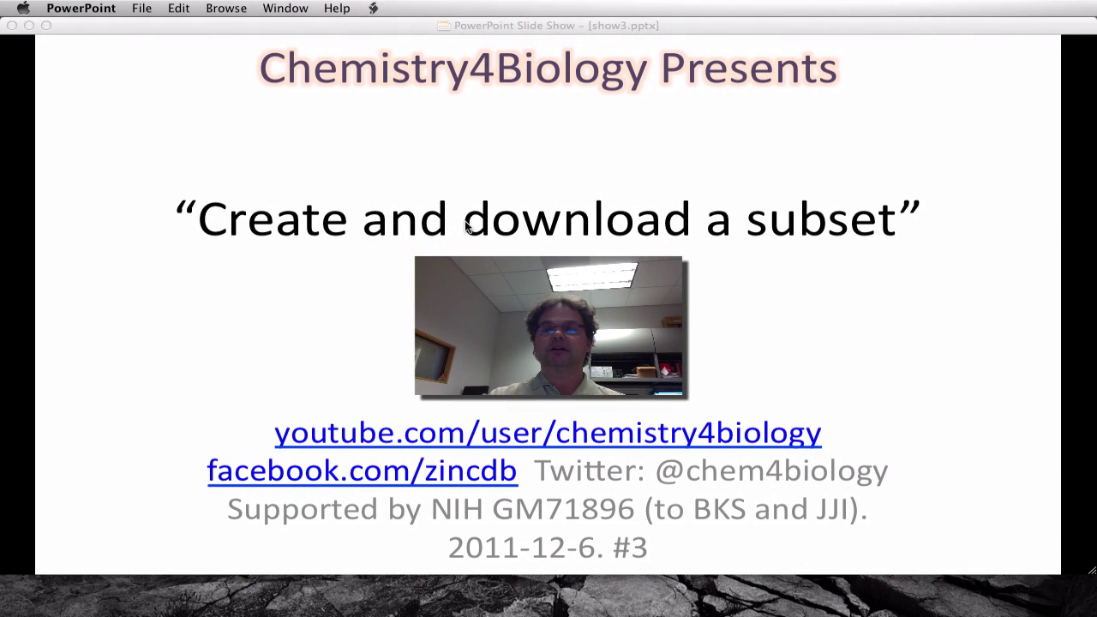